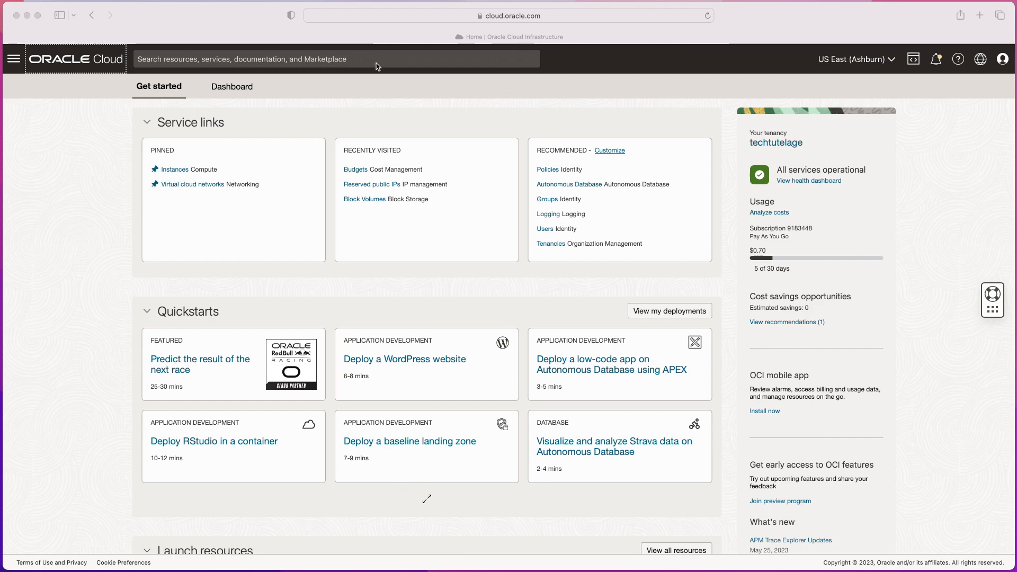
Open the Budgets page of the Billing & Cost Management service
left_click(395, 64)
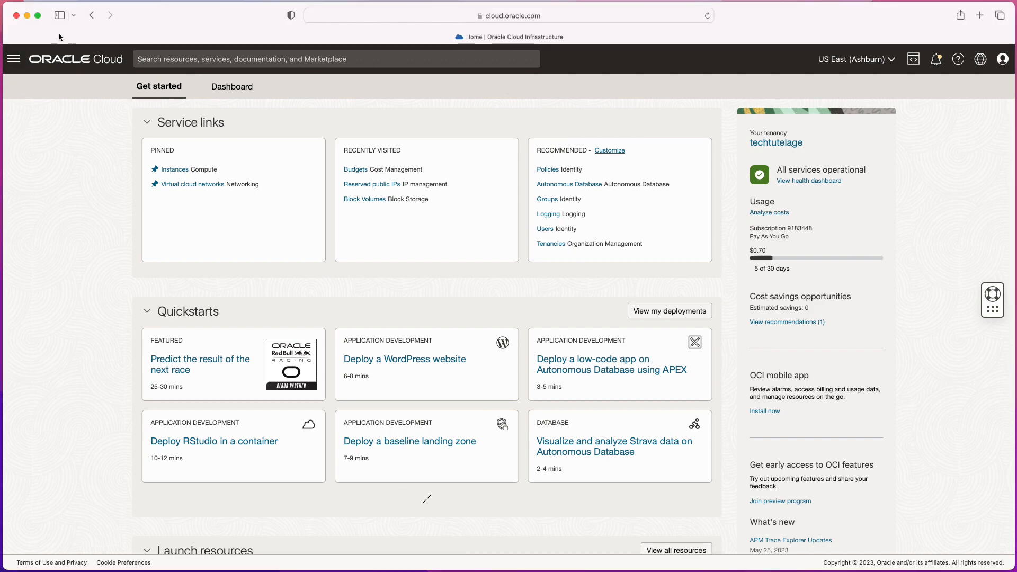
left_click(13, 60)
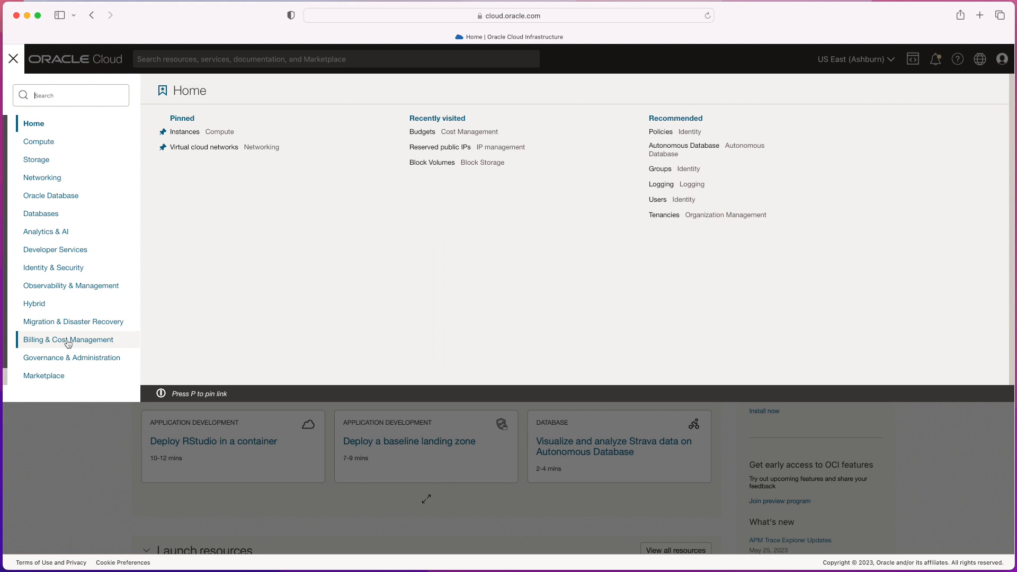
mouse_move(68, 344)
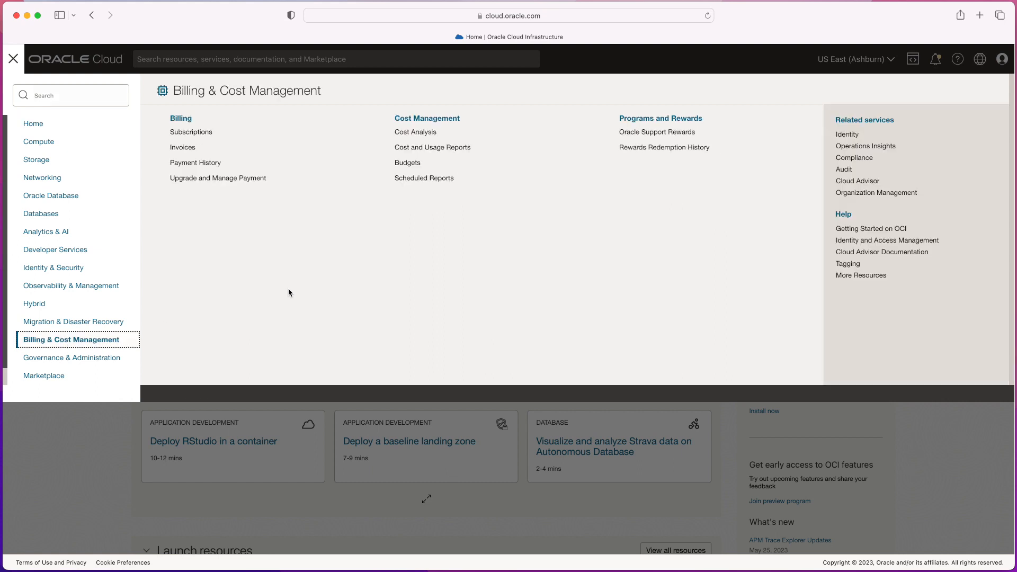
left_click(417, 163)
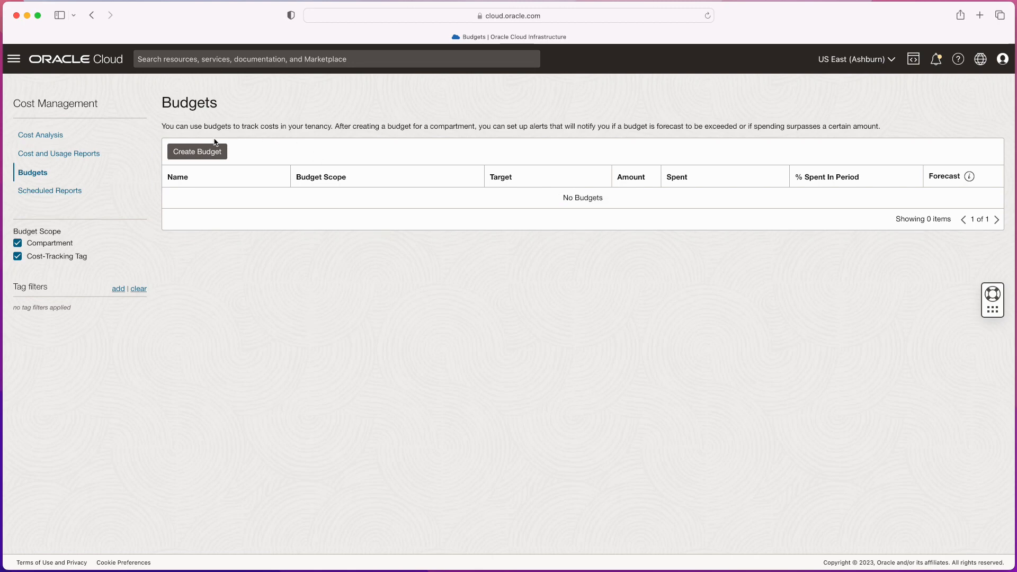
Start a compartment-scoped budget with MonthlyBudget as its name and description, targeting the techtutelage (root) compartment
left_click(196, 155)
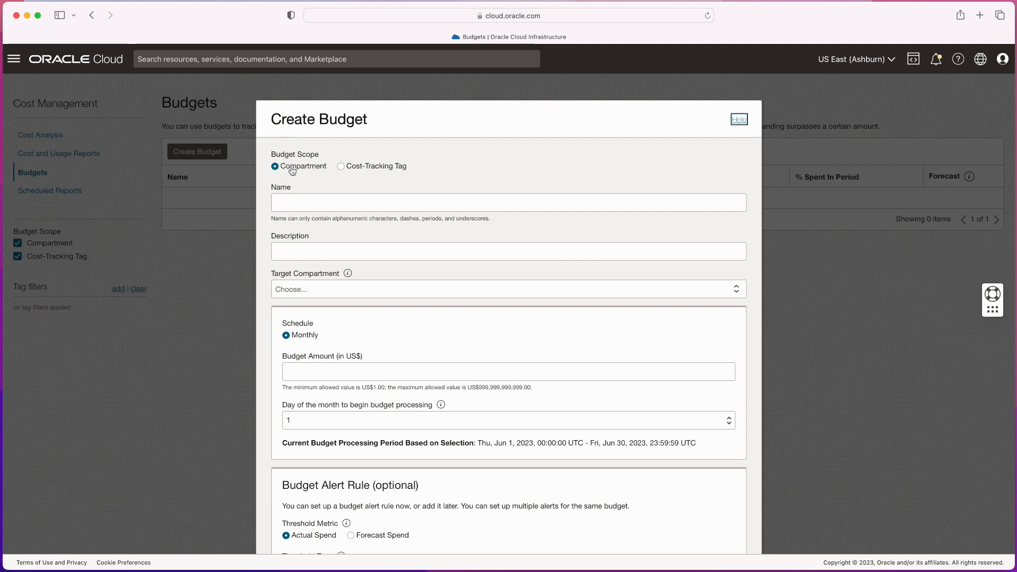
left_click(299, 204)
type("MonthlyBudget")
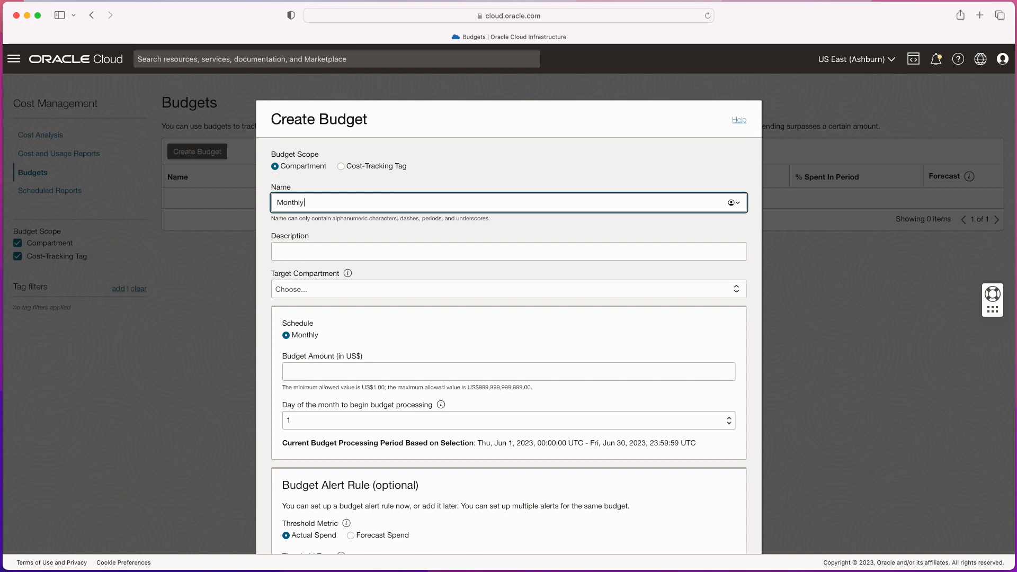
left_click(305, 253)
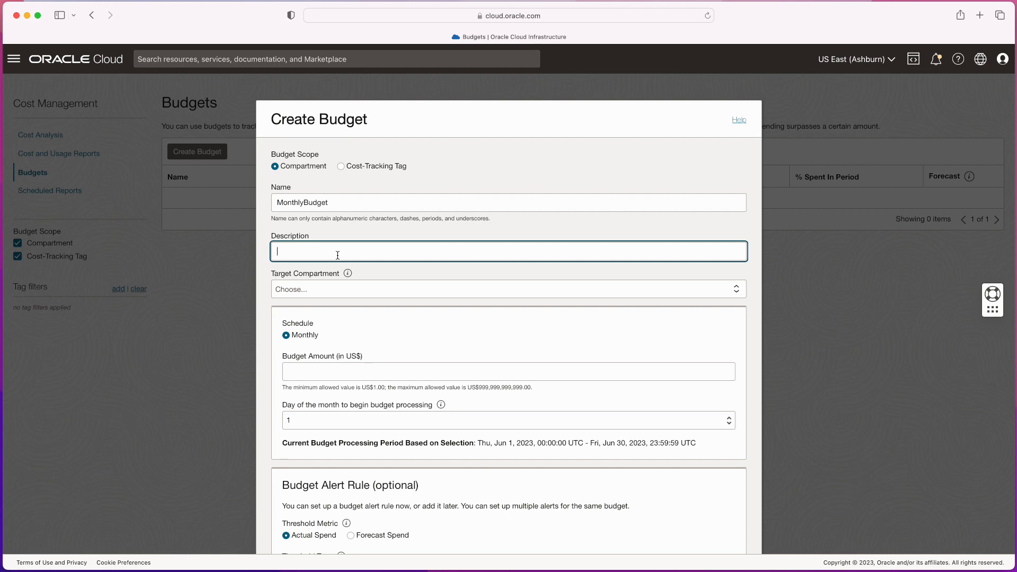
type("MonthlyBudget")
left_click(327, 291)
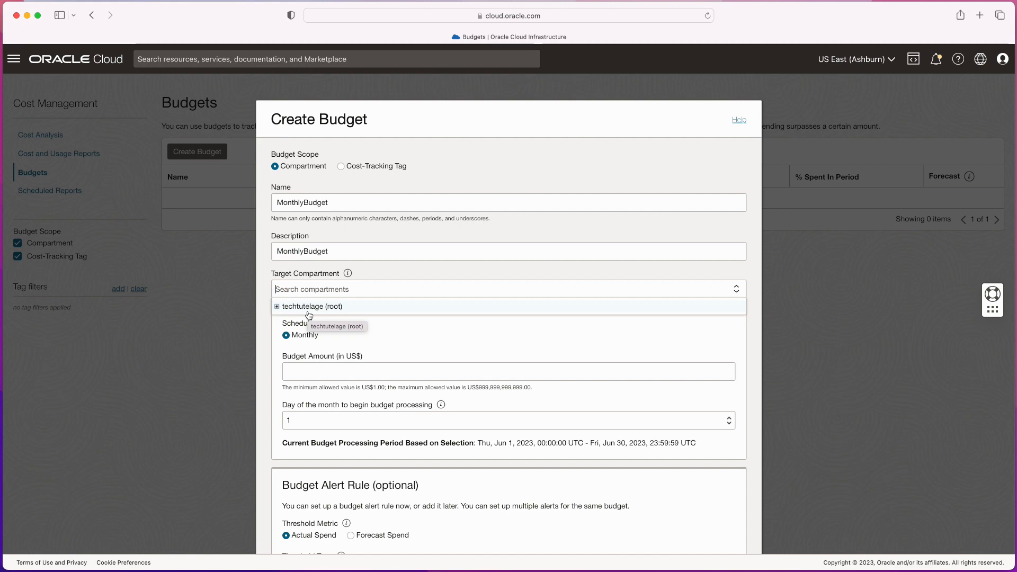
left_click(309, 308)
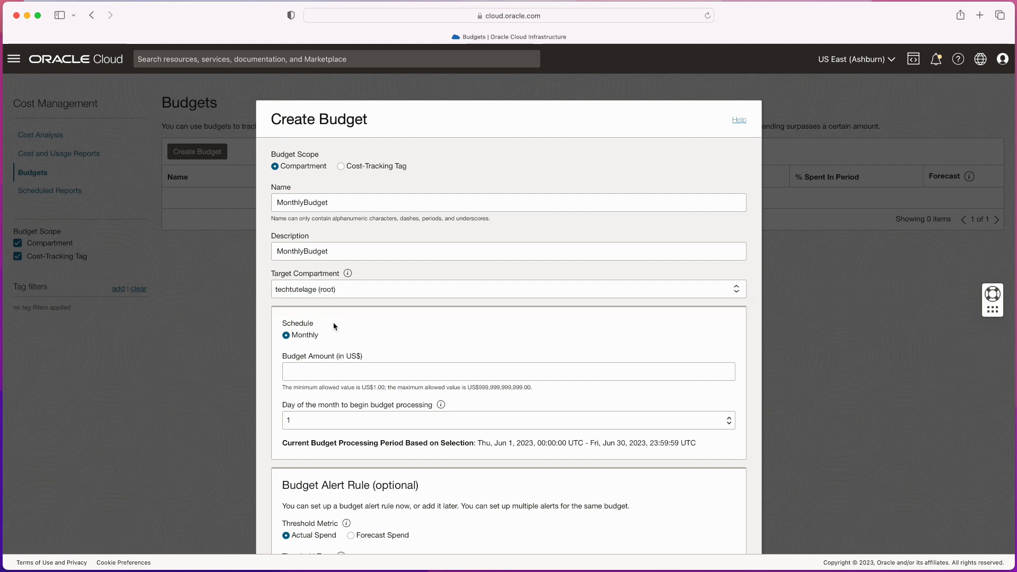
Set the monthly budget amount to US$100 and the actual-spend alert threshold to an absolute amount of US$1
scroll(371, 334, "down", 3)
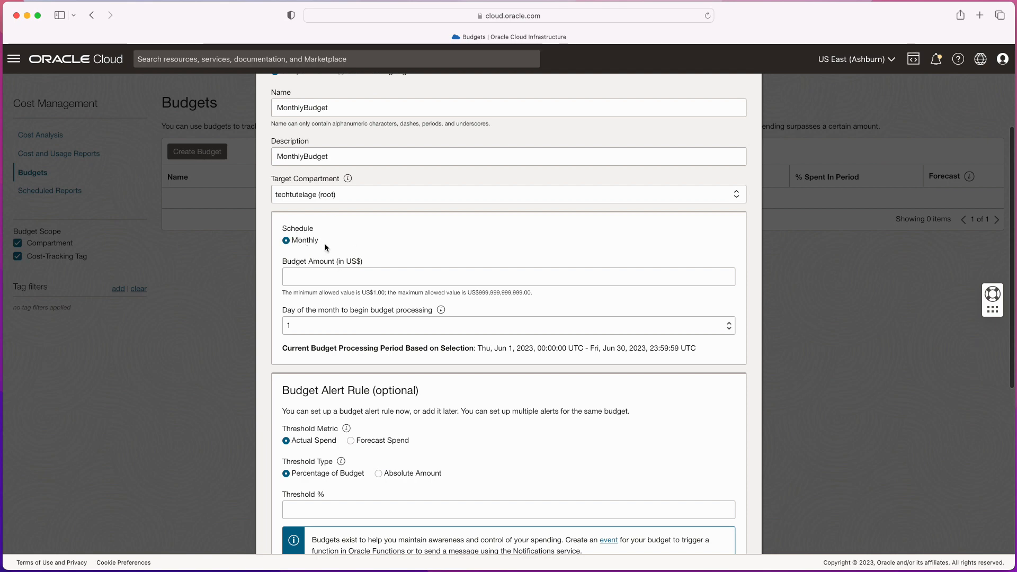
left_click(320, 279)
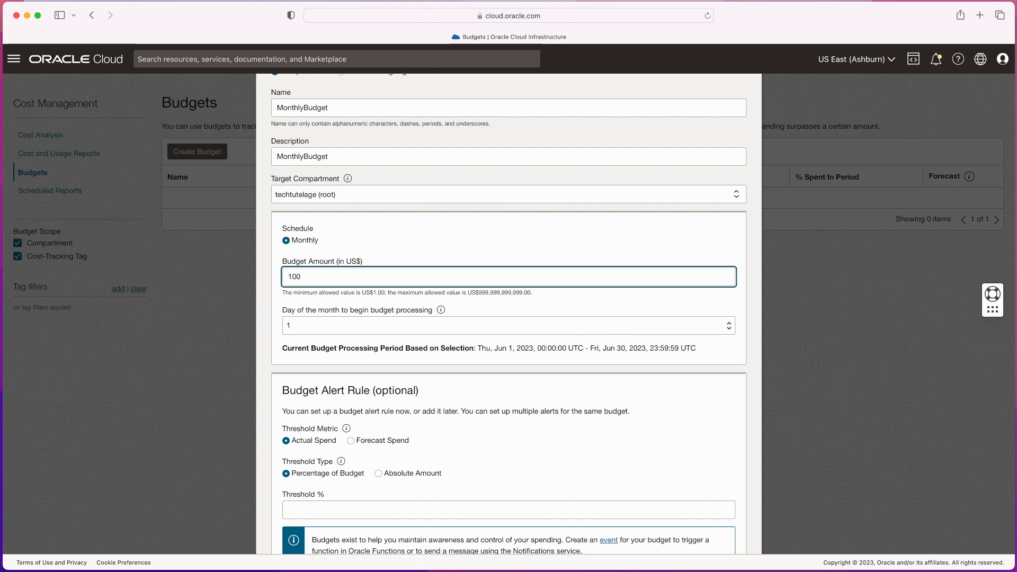
scroll(378, 359, "down", 5)
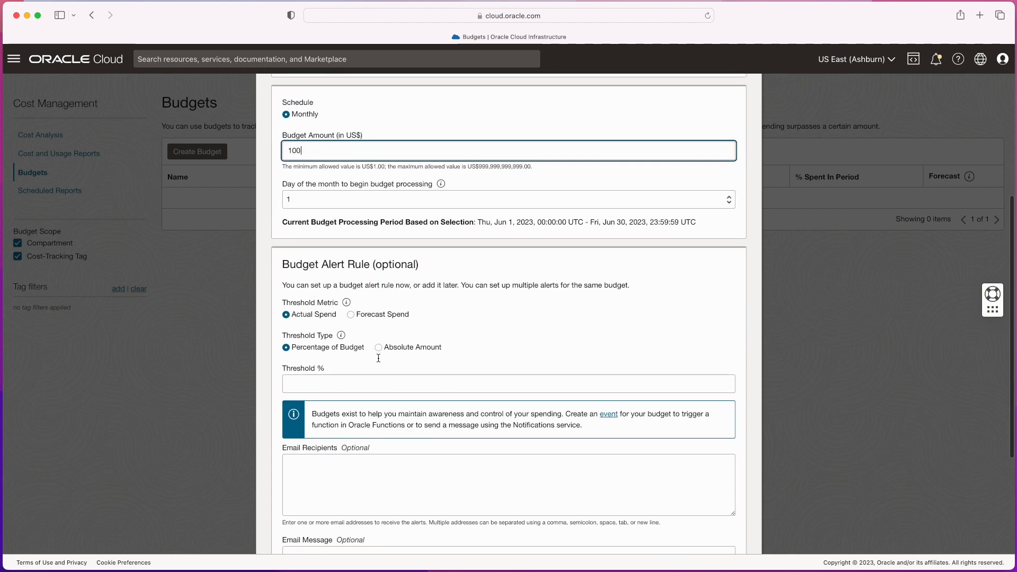
scroll(378, 358, "down", 1)
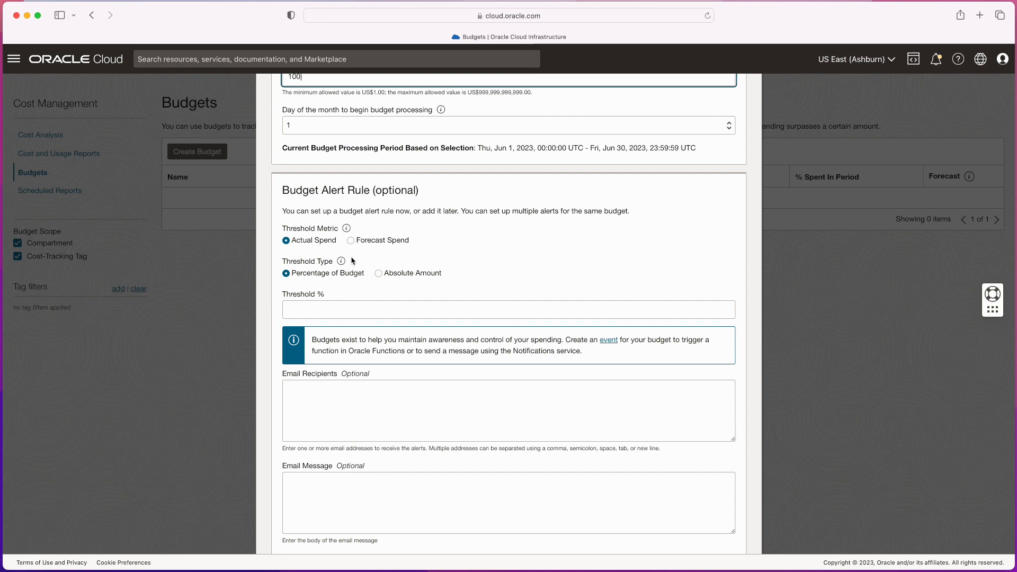
mouse_move(343, 261)
left_click(379, 274)
left_click(317, 313)
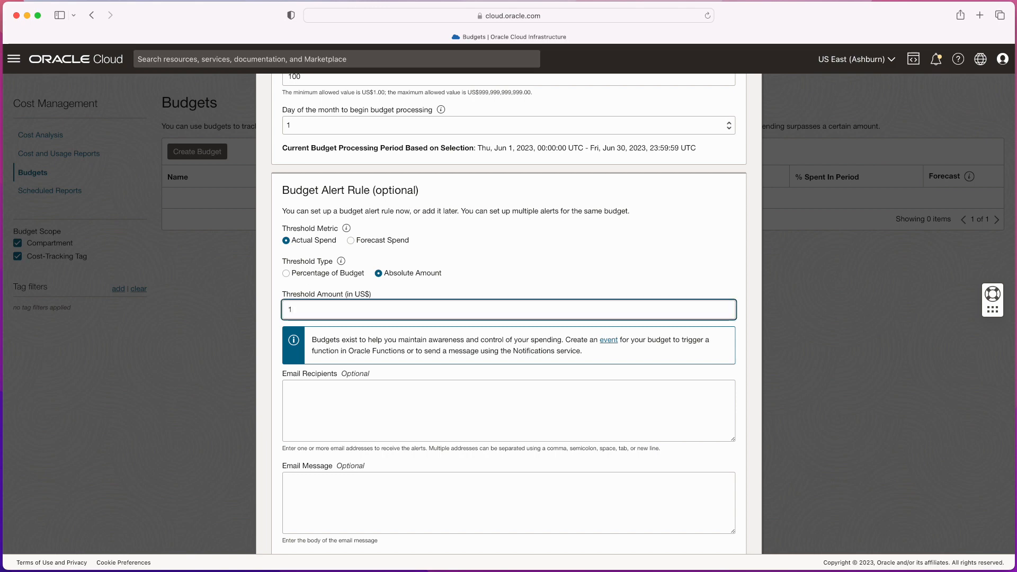
Review the alert rule's email recipient and message fields, and examine the sample budget alert email screenshot
scroll(419, 263, "up", 2)
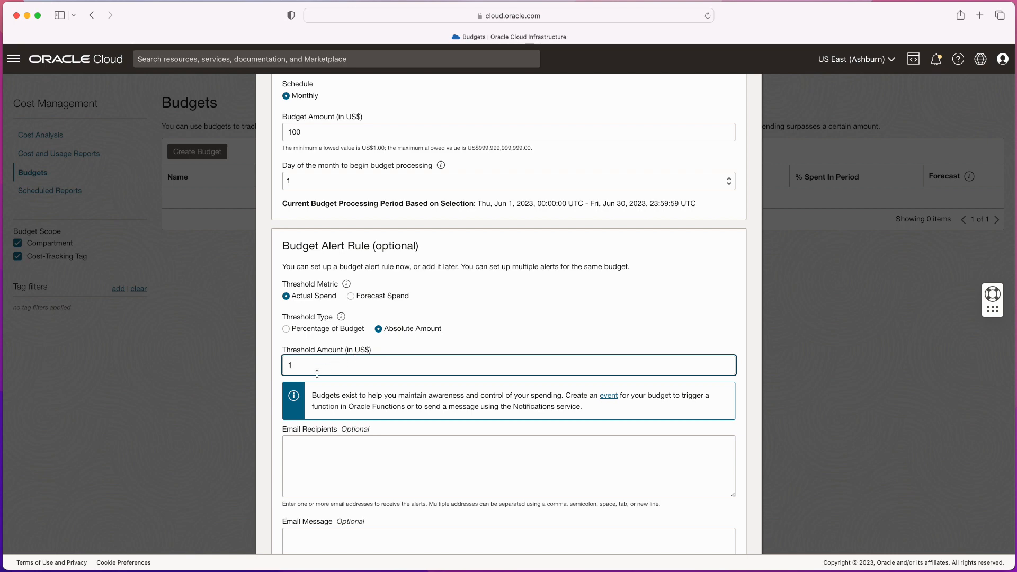
scroll(315, 378, "down", 1)
scroll(315, 378, "down", 3)
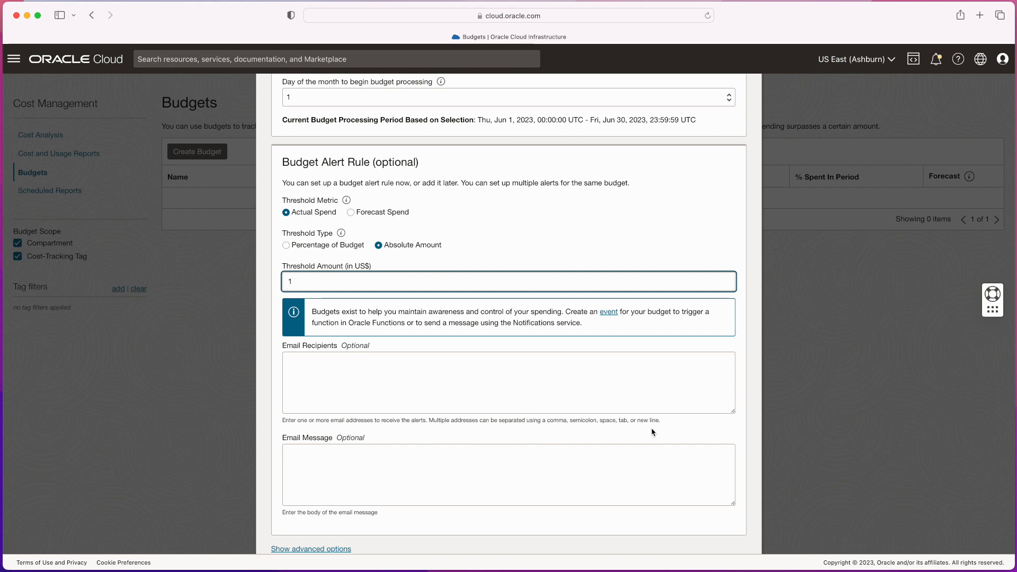
scroll(504, 431, "down", 3)
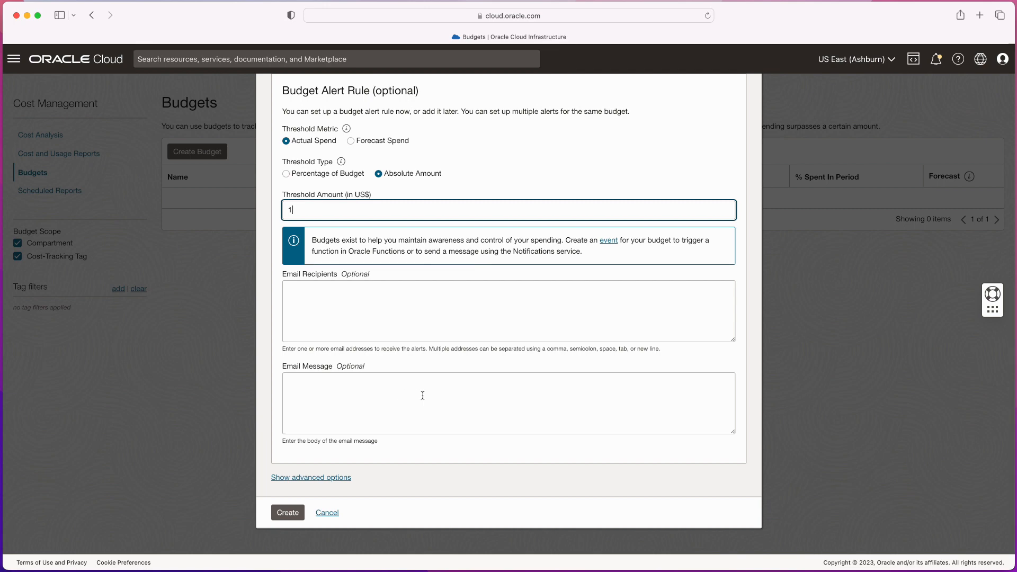
scroll(459, 400, "down", 1)
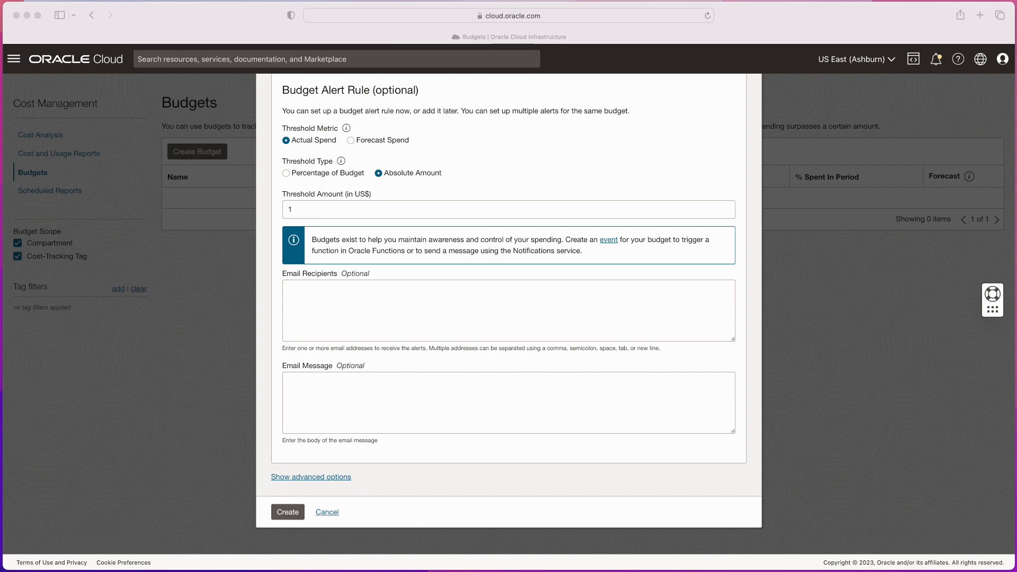
left_click_drag(1016, 90, 542, 91)
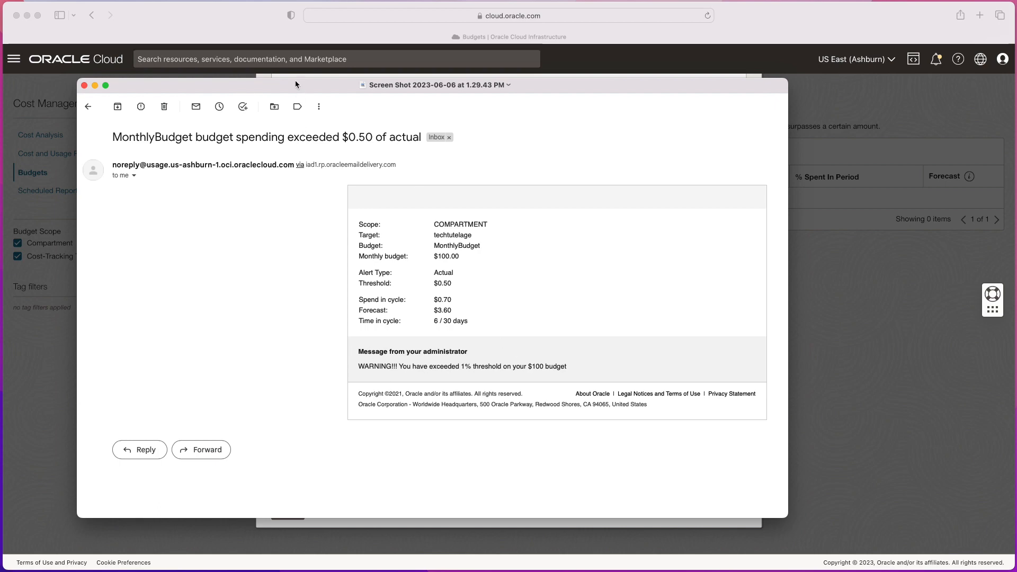
left_click_drag(295, 83, 1016, 101)
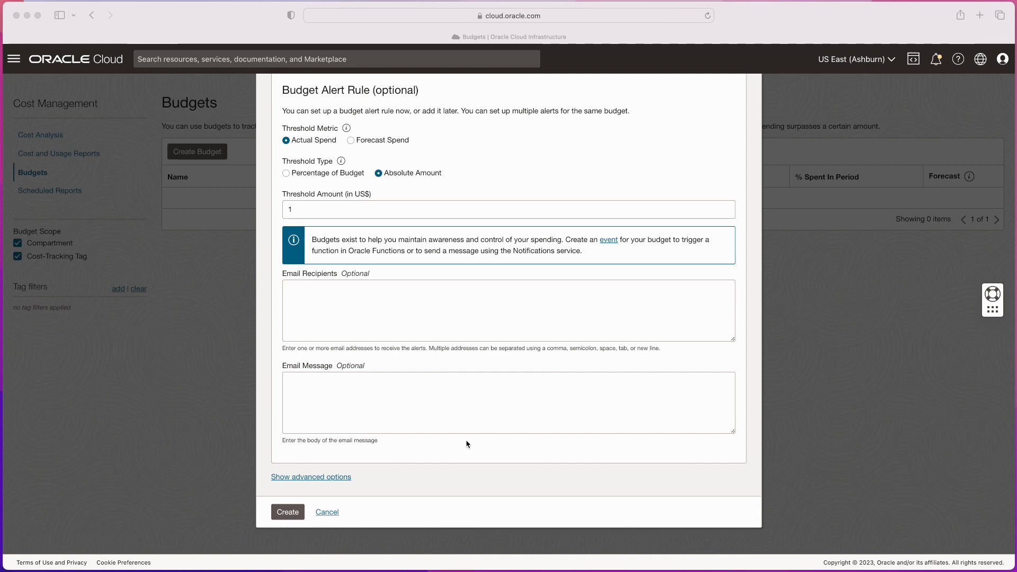
Create the budget with its alert rule, leaving the email recipients and message empty
scroll(406, 274, "up", 6)
scroll(406, 274, "down", 6)
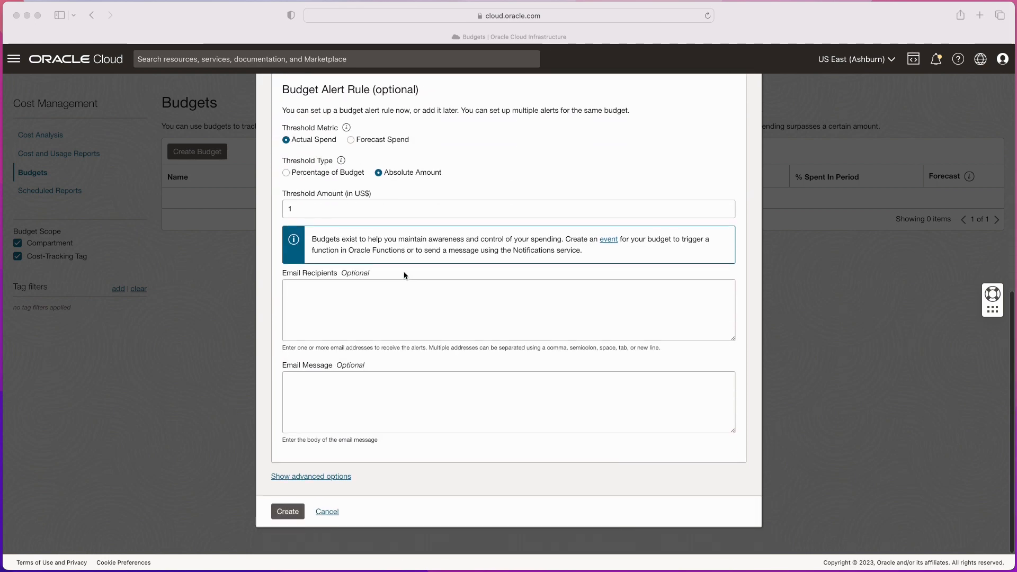
left_click(288, 514)
left_click(288, 513)
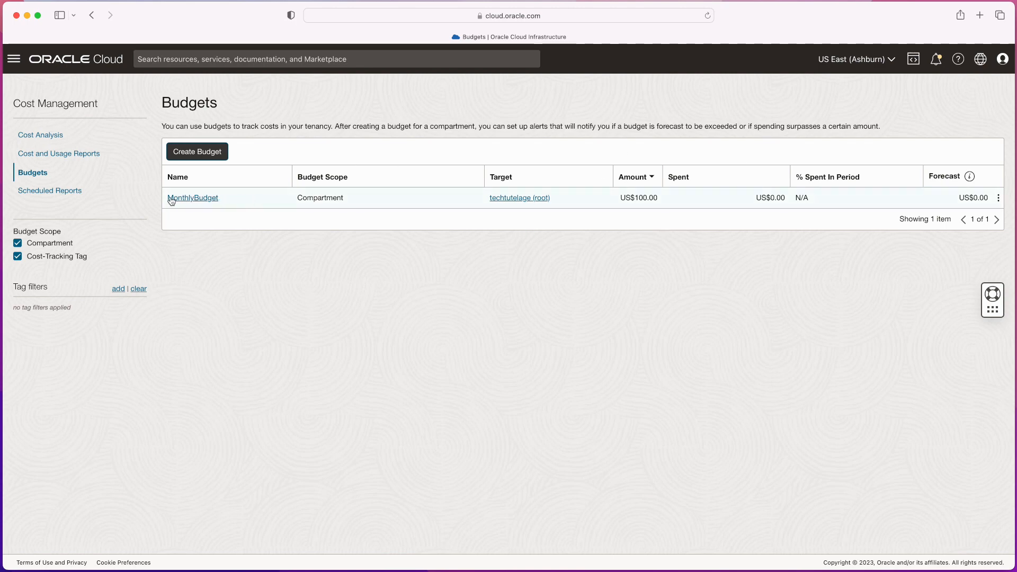
Open the details of MonthlyBudget and compare its spending period with the one in the earlier budget screenshot
left_click(193, 198)
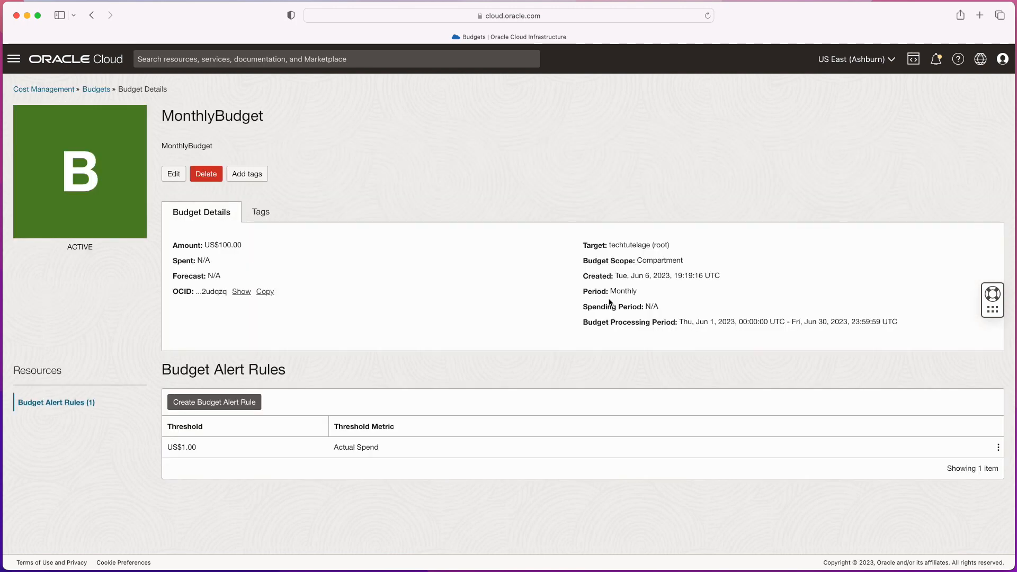
left_click_drag(583, 241, 586, 292)
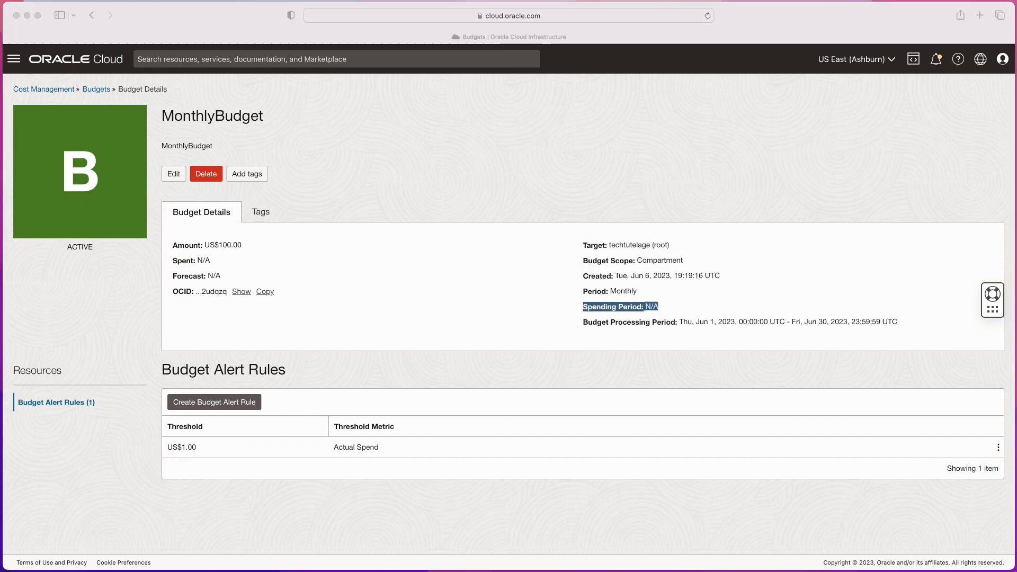
left_click_drag(1016, 79, 583, 74)
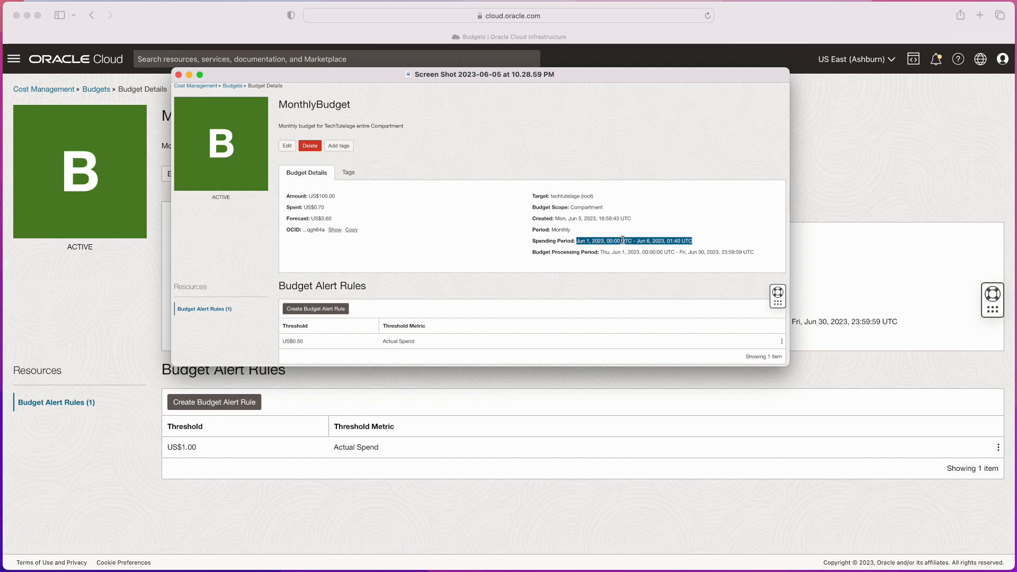
left_click_drag(621, 78, 493, 64)
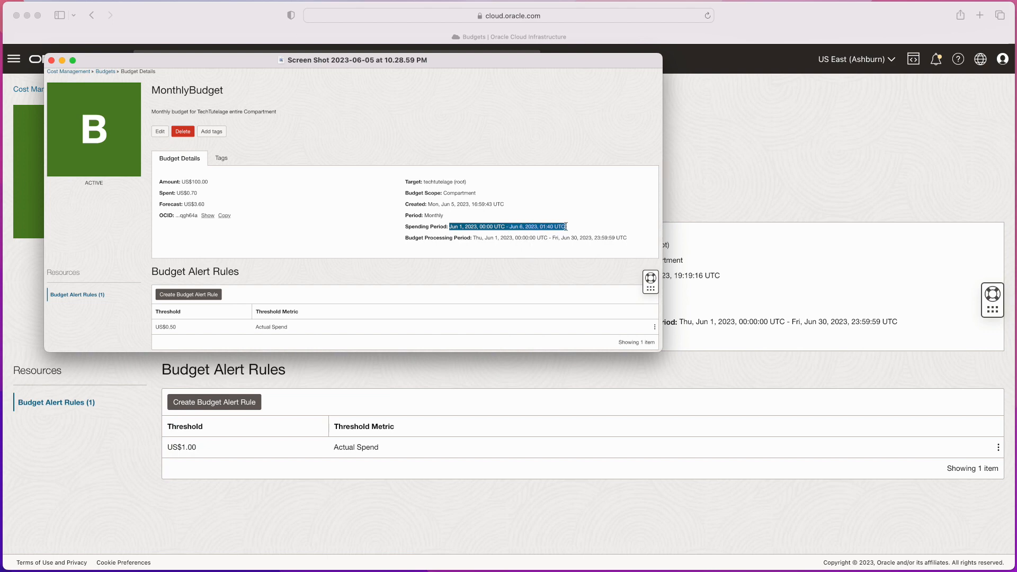
key("super+w")
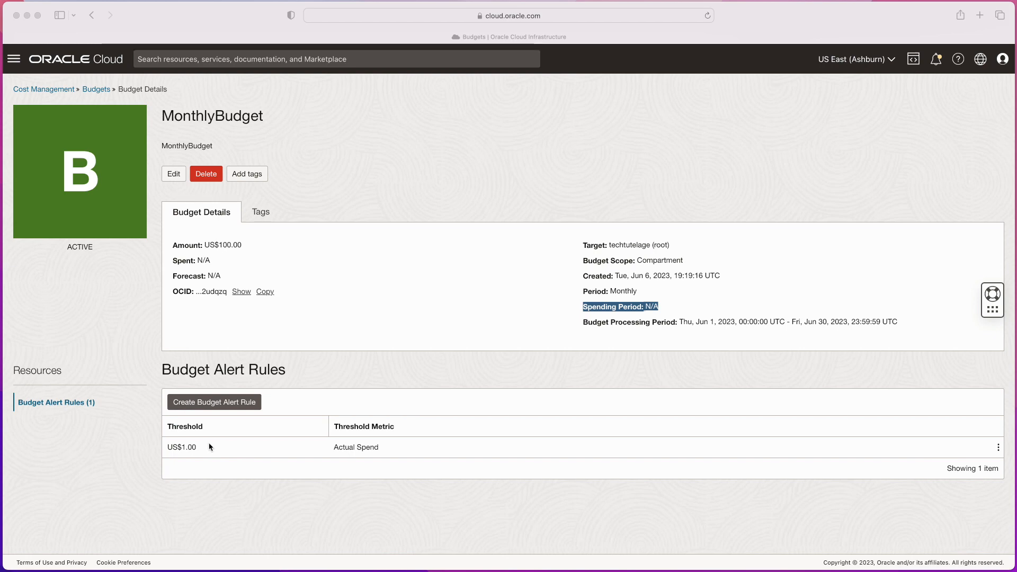
left_click(208, 404)
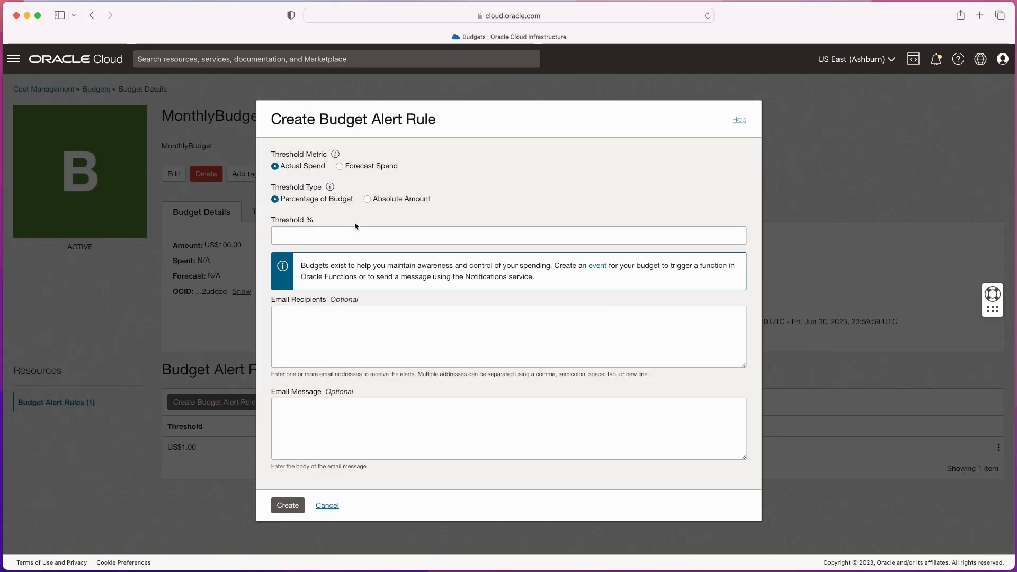
left_click(340, 167)
left_click(367, 199)
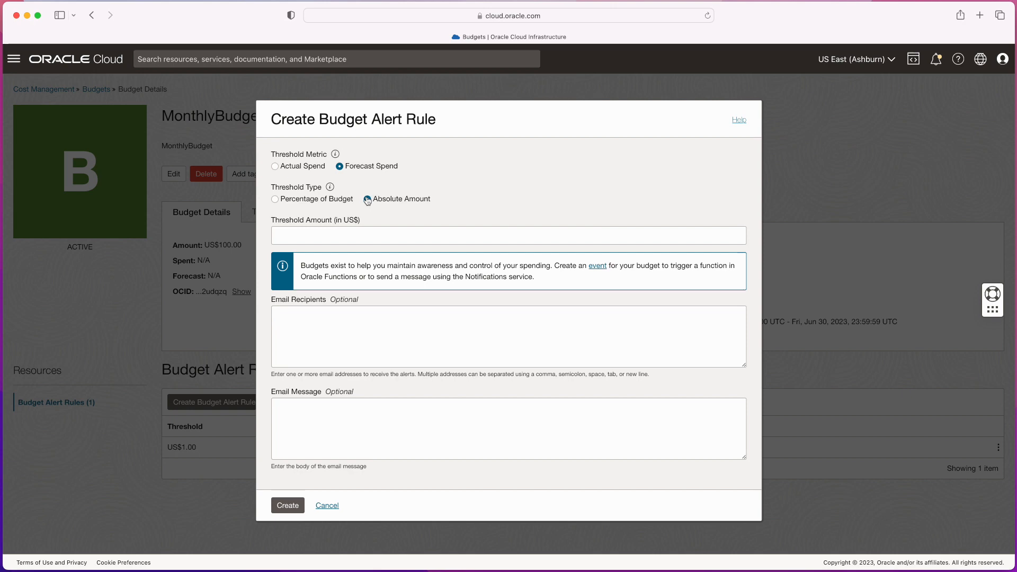
left_click(316, 235)
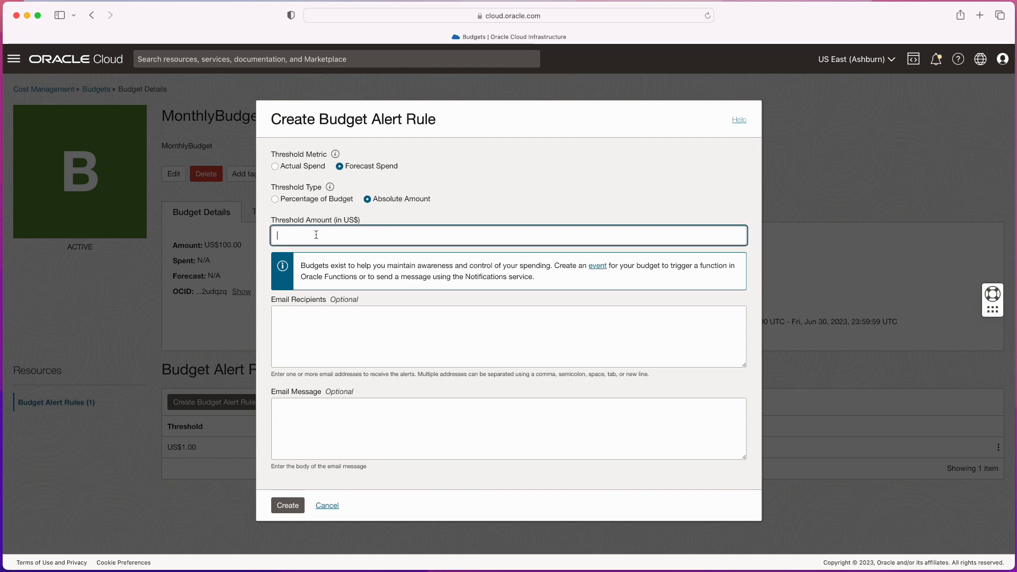
type("5")
left_click(335, 344)
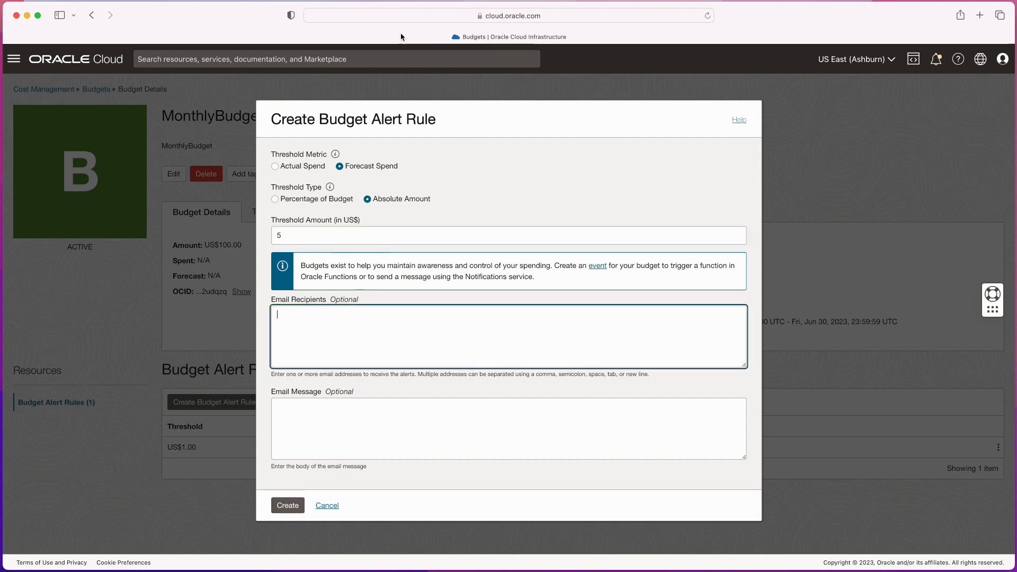
left_click(335, 508)
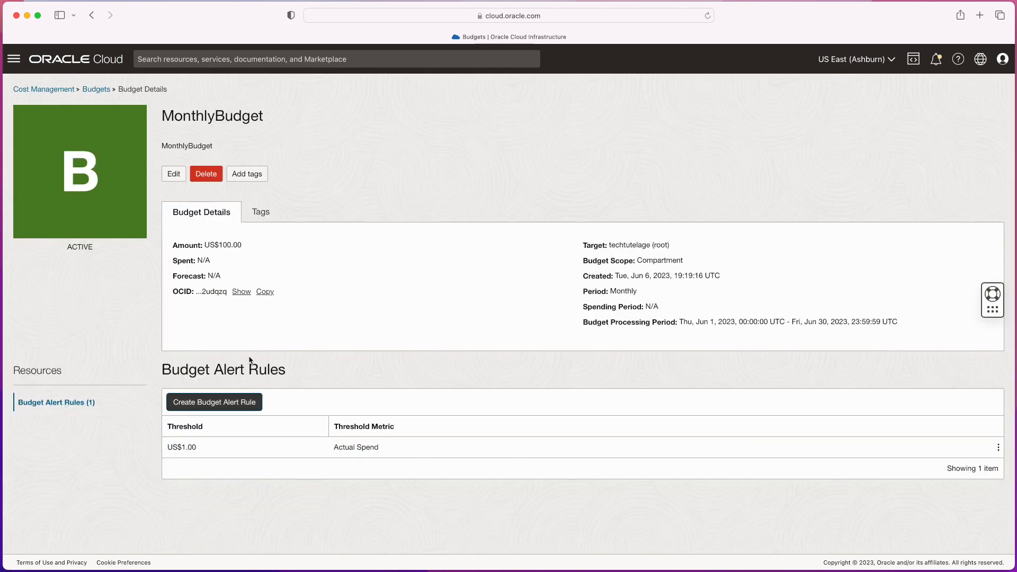
Return to the budgets list and delete MonthlyBudget
left_click(98, 90)
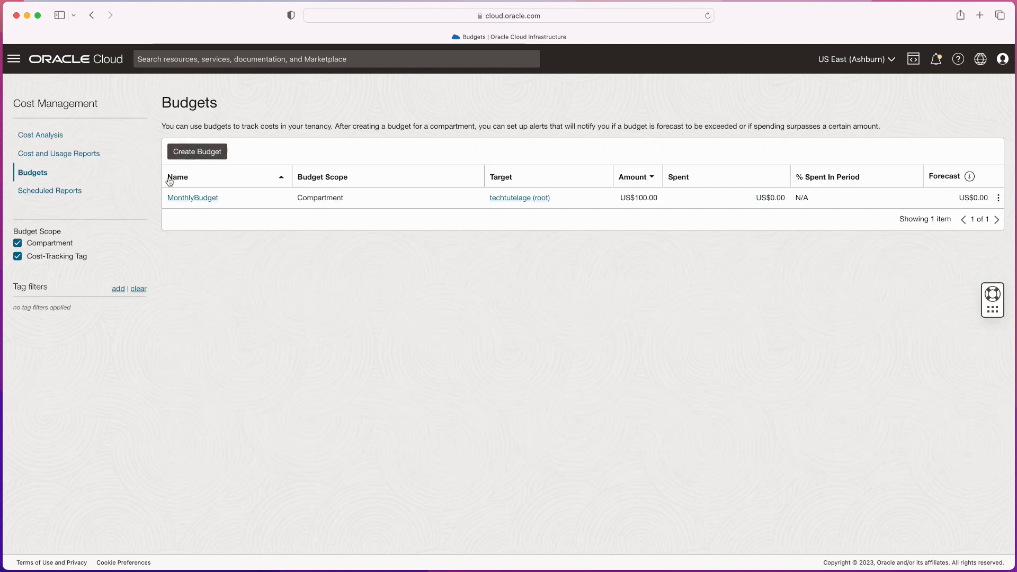
left_click(999, 199)
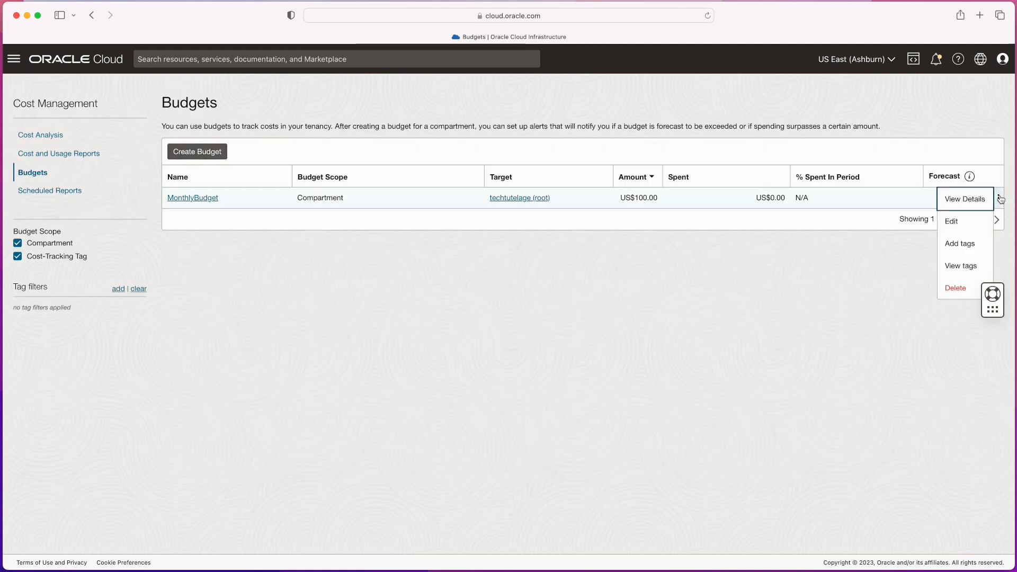
left_click(955, 289)
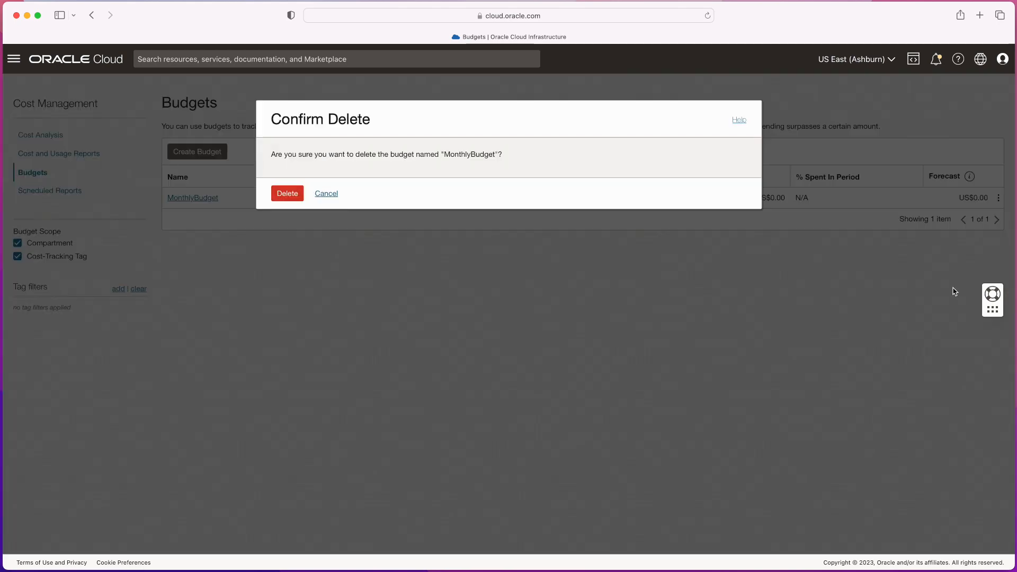
left_click(288, 193)
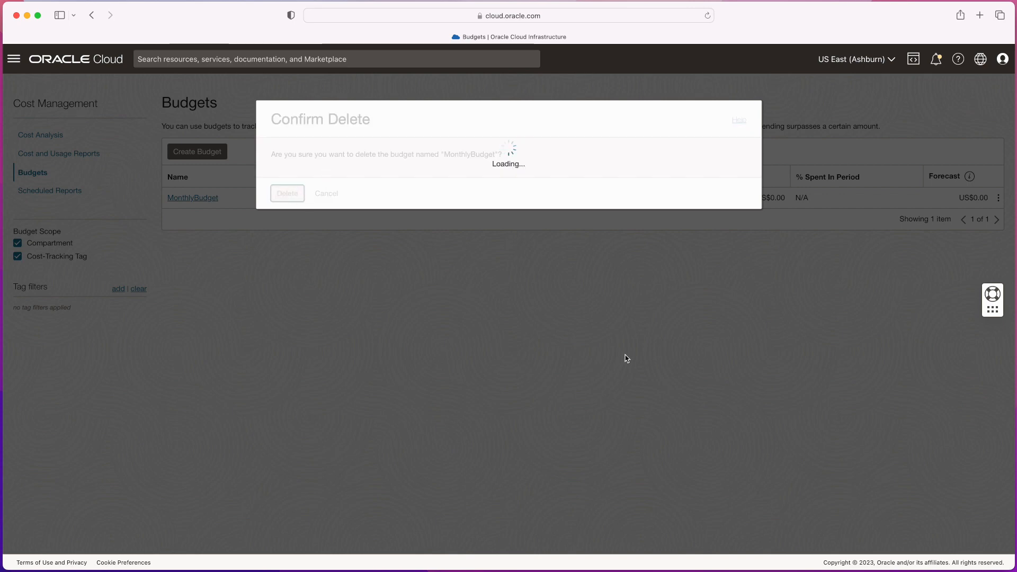